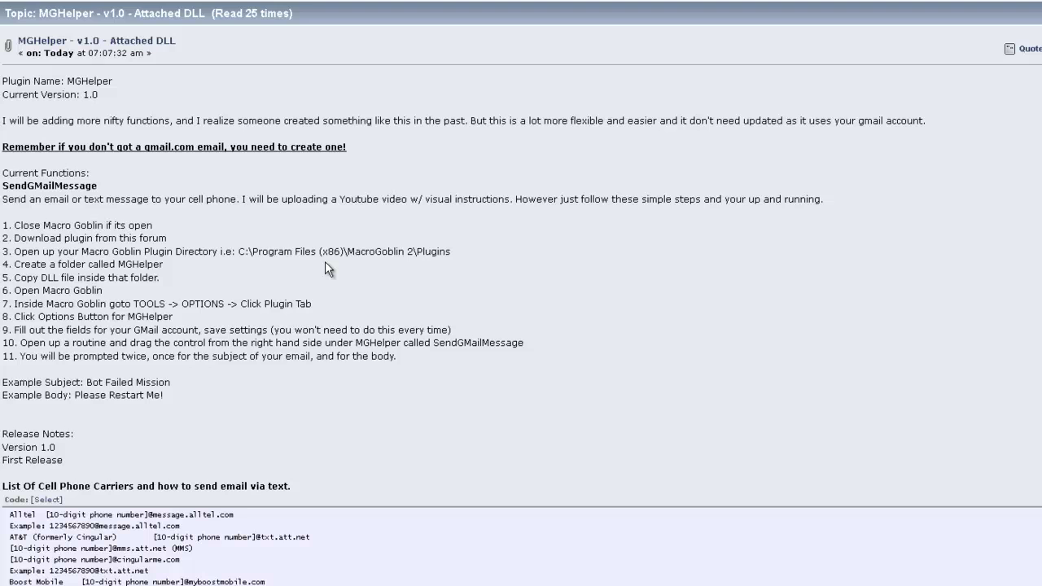
# Download the MGHelper.dll attachment from the forum post and save the file.
pyautogui.scroll(-5, 325, 261)
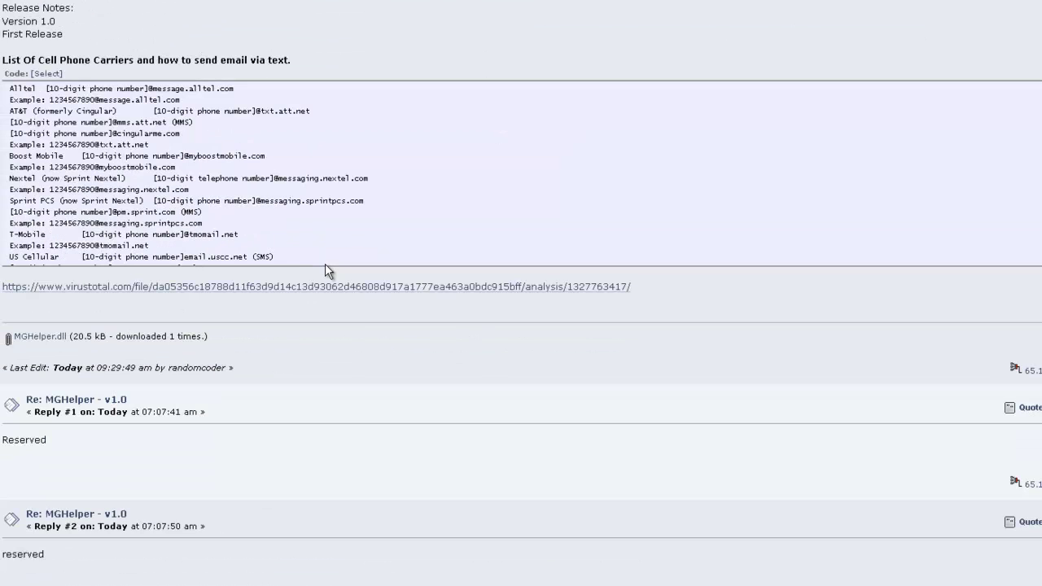
pyautogui.click(51, 343)
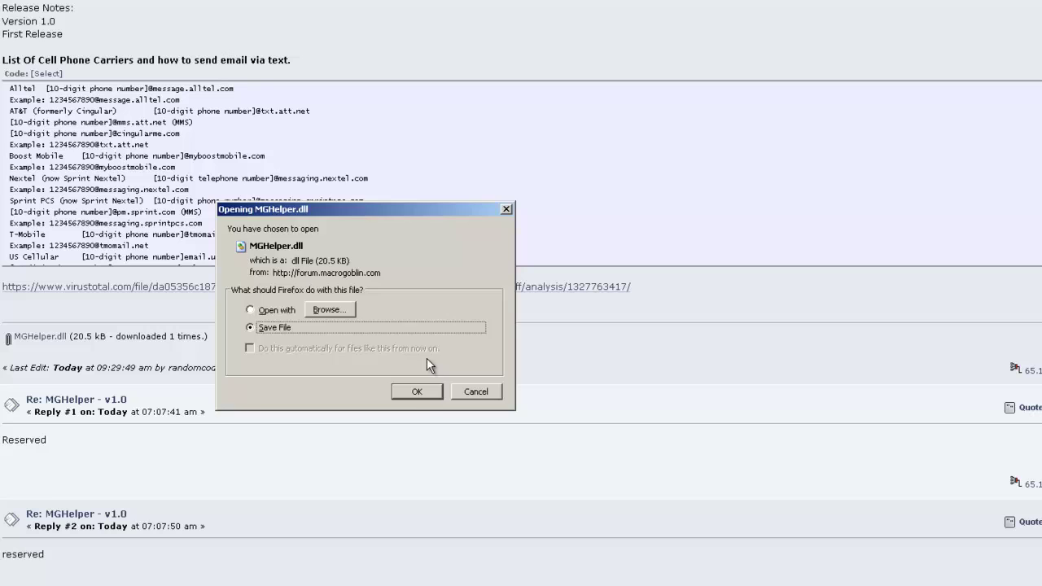
pyautogui.click(419, 393)
# Open the folder containing the download and copy MGHelper.dll.
pyautogui.rightClick(1, 8)
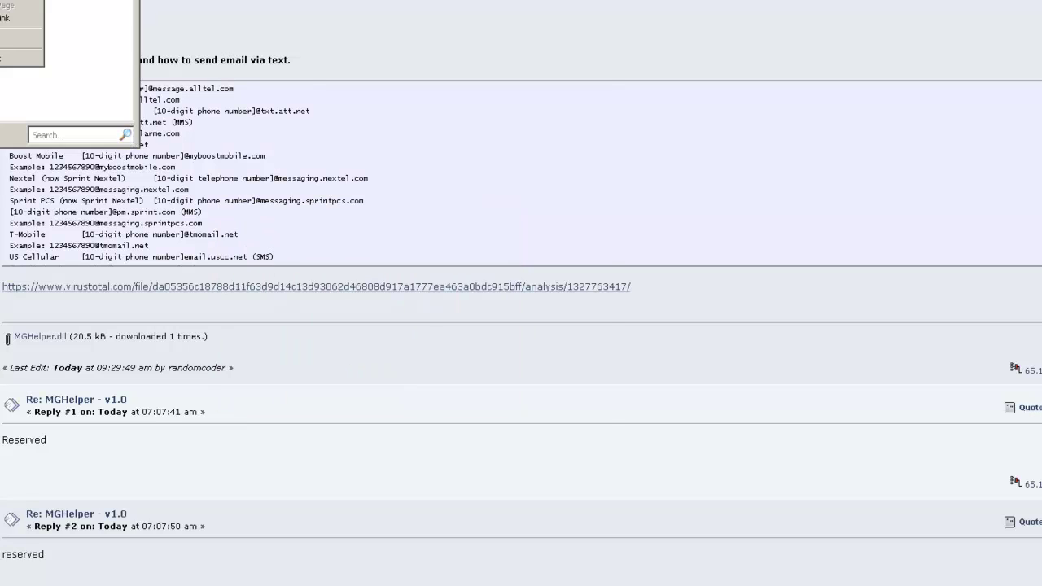
pyautogui.click(238, 436)
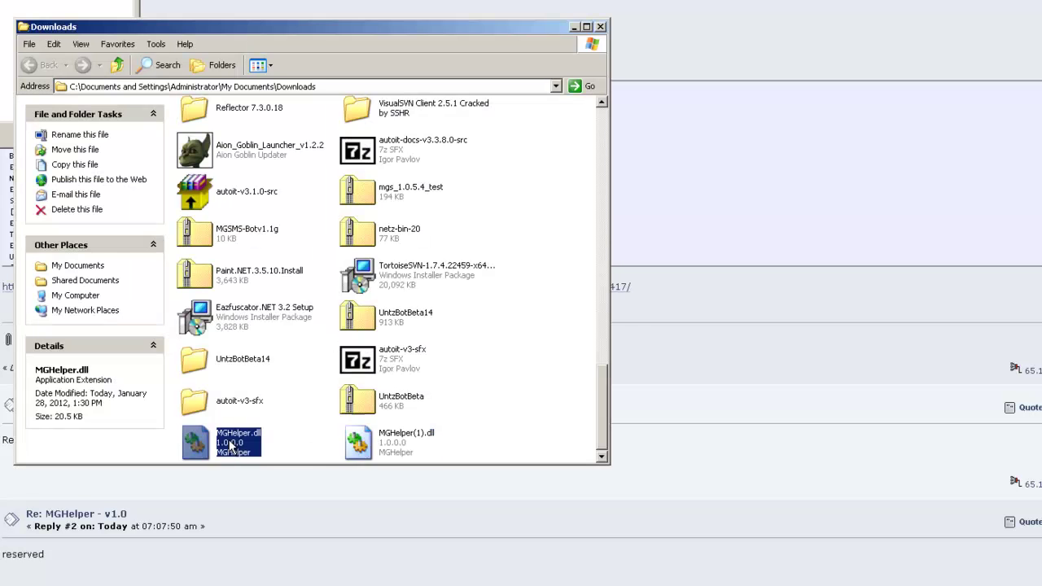
pyautogui.rightClick(231, 442)
pyautogui.click(278, 546)
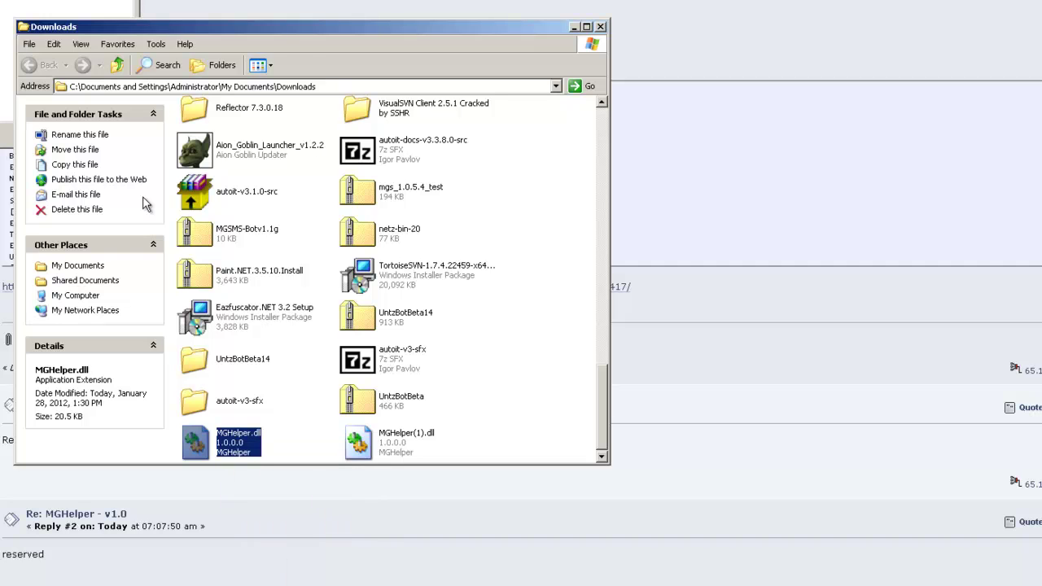
# Browse to C:\Program Files (x86)\MacroGoblin 2\Plugins\MGHelper to check the plugin folder's contents, and close the folder window.
pyautogui.click(117, 65)
pyautogui.click(117, 65)
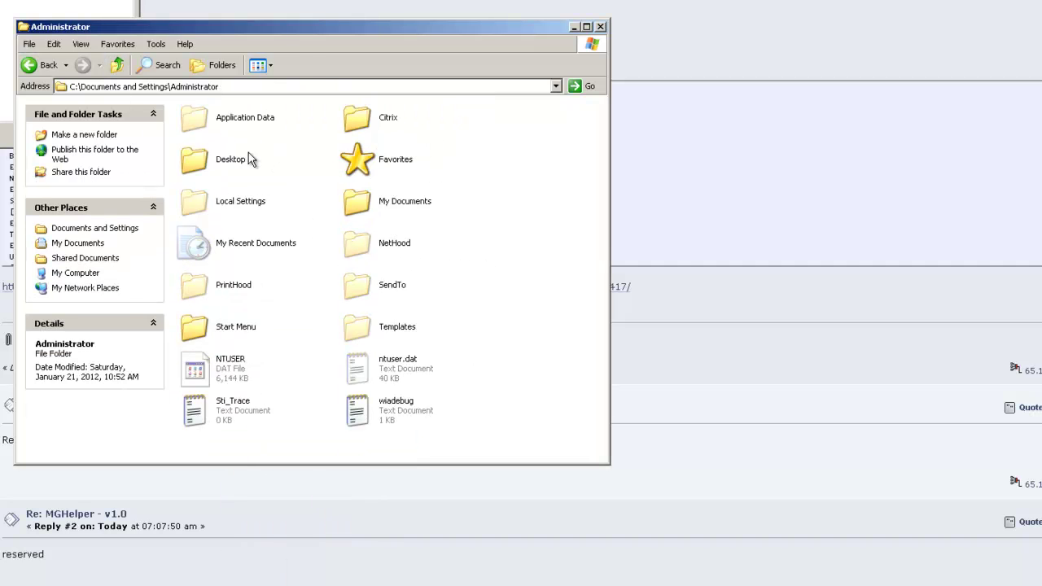
pyautogui.click(118, 70)
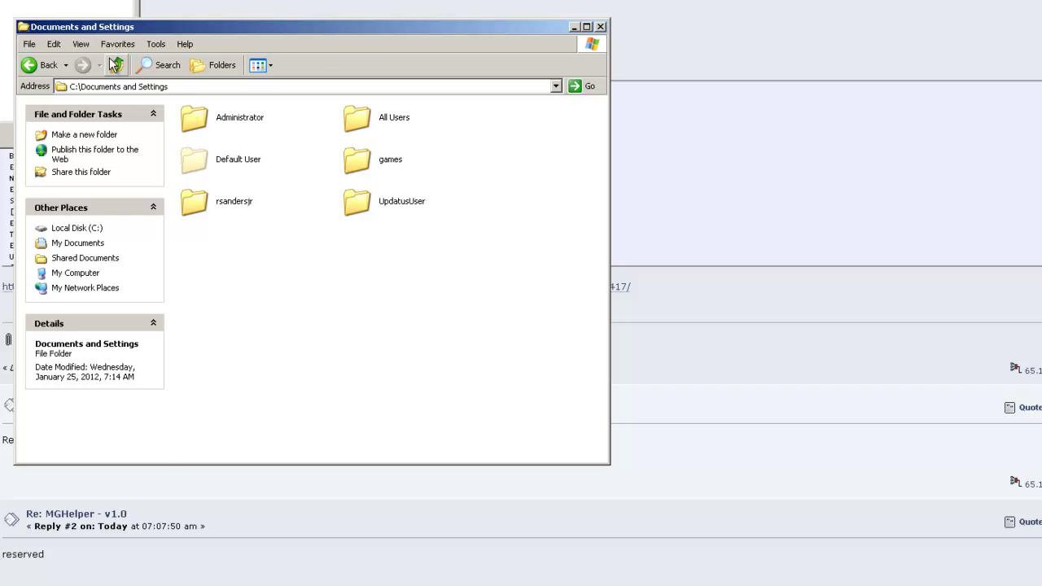
pyautogui.click(118, 66)
pyautogui.doubleClick(248, 243)
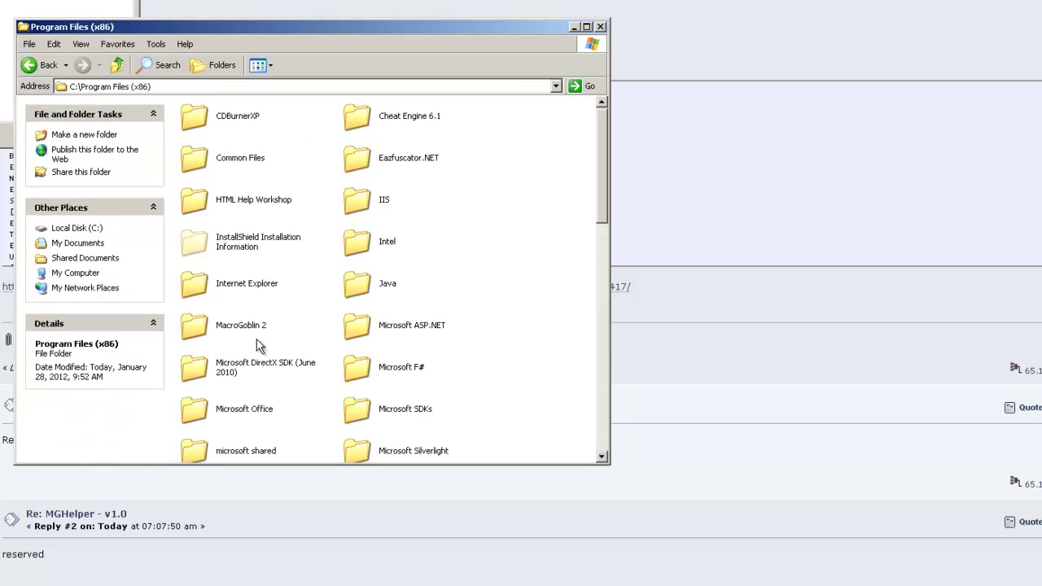
pyautogui.doubleClick(254, 346)
pyautogui.doubleClick(215, 171)
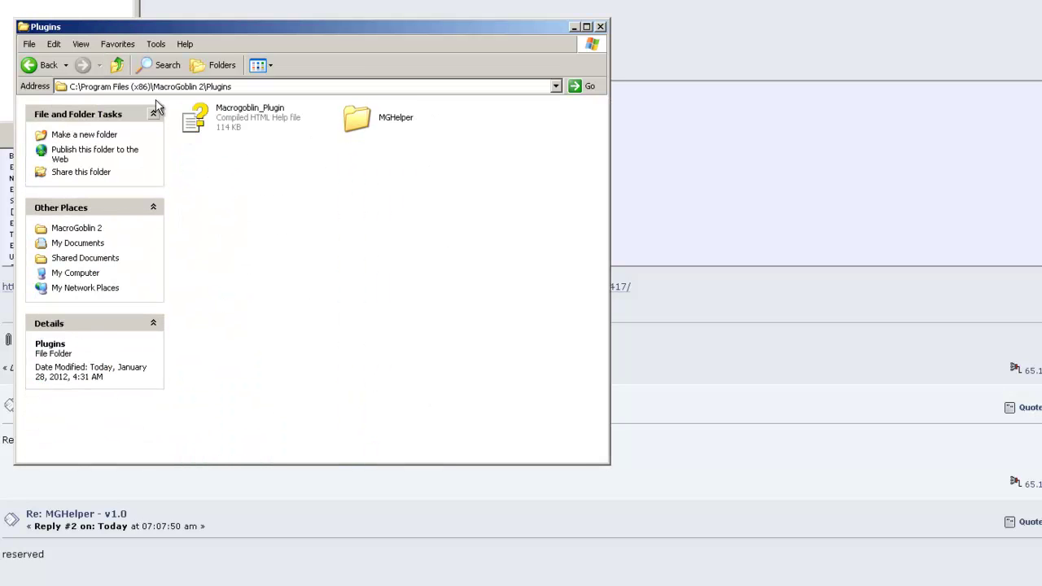
pyautogui.doubleClick(384, 122)
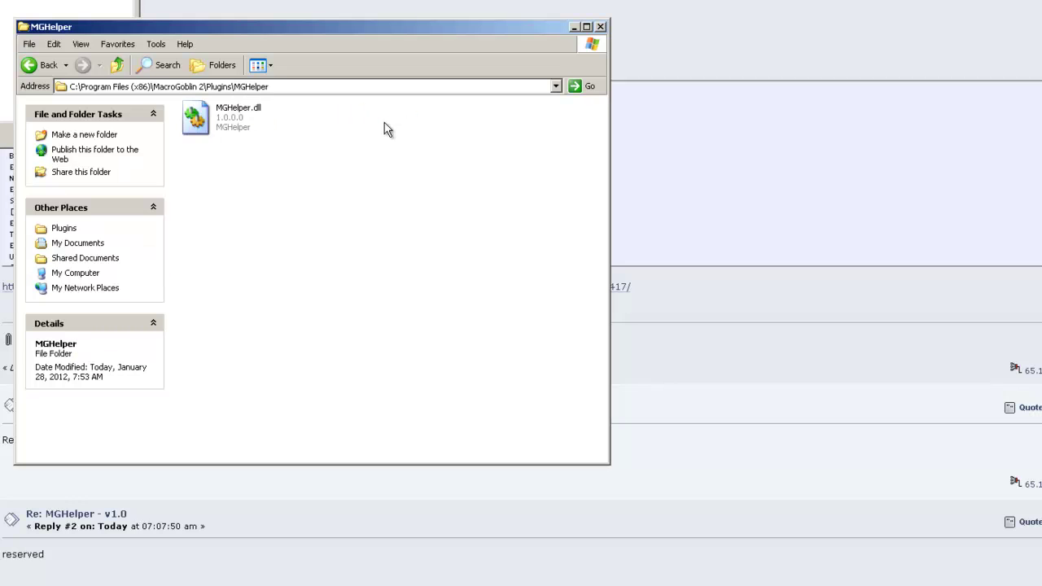
pyautogui.click(600, 27)
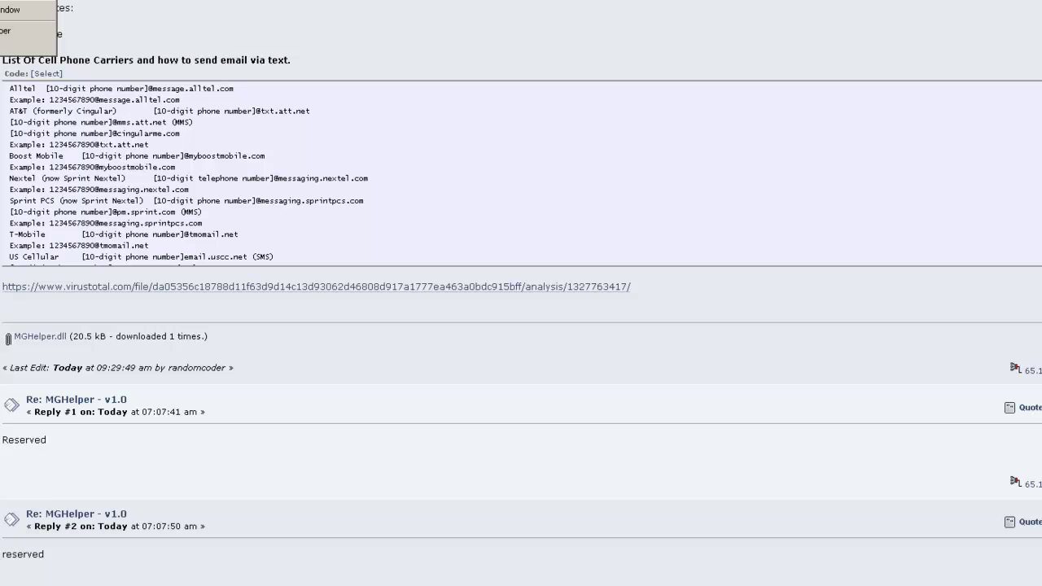
# Review the Gmail username, password and recipient fields in the MG Helper plugin settings in Macro Goblin, and close them without saving.
pyautogui.click(8, 31)
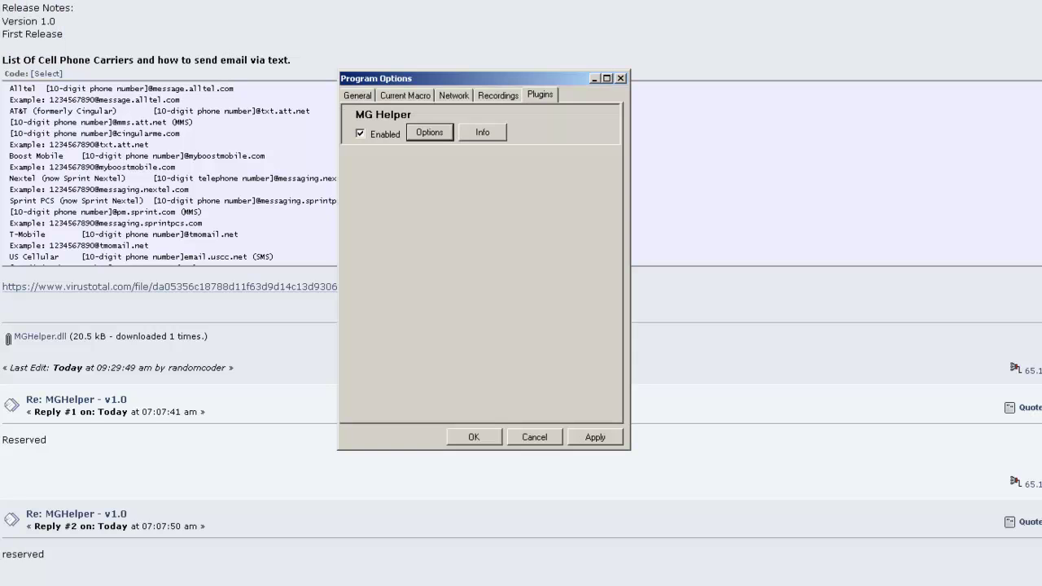
pyautogui.click(415, 133)
pyautogui.click(440, 133)
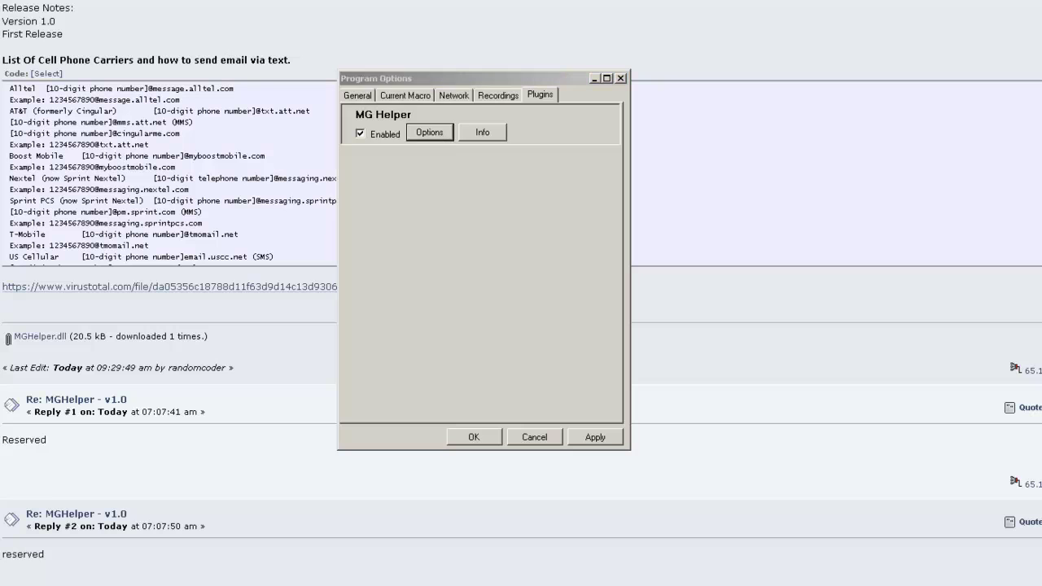
pyautogui.moveTo(340, 23); pyautogui.dragTo(418, 44)
pyautogui.click(380, 74)
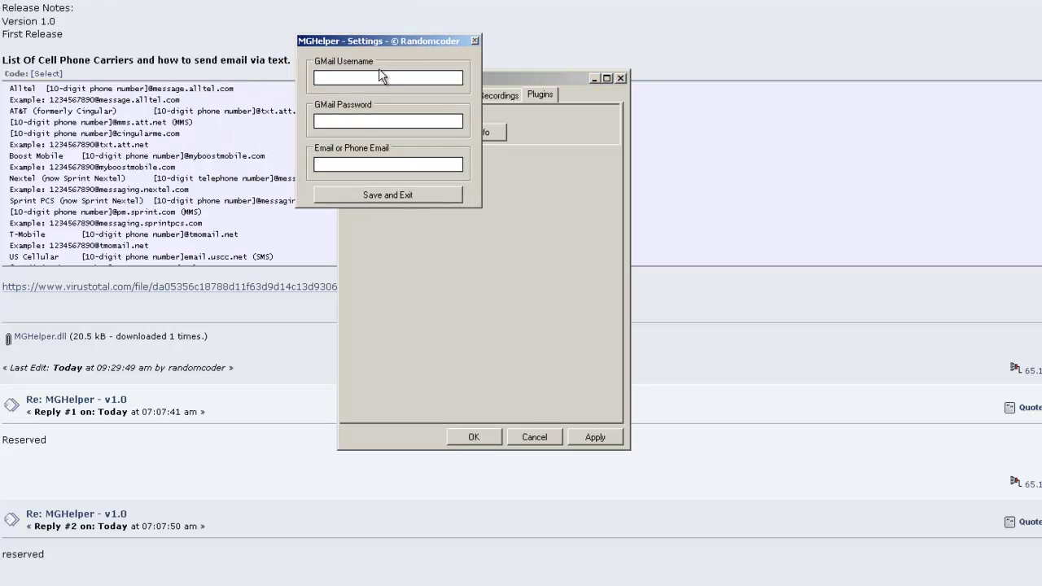
pyautogui.click(372, 119)
pyautogui.click(368, 166)
pyautogui.click(474, 42)
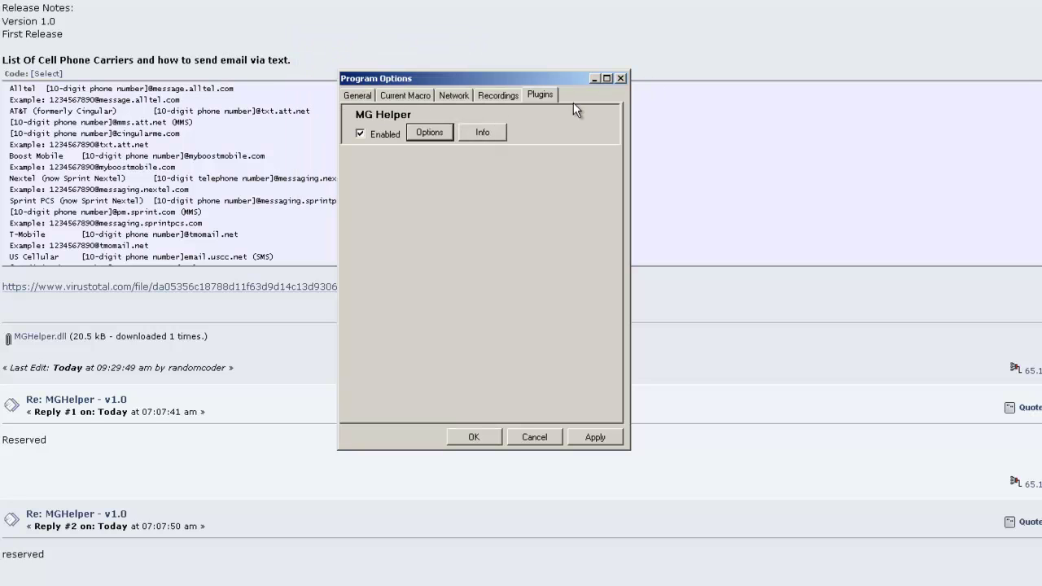
pyautogui.click(620, 79)
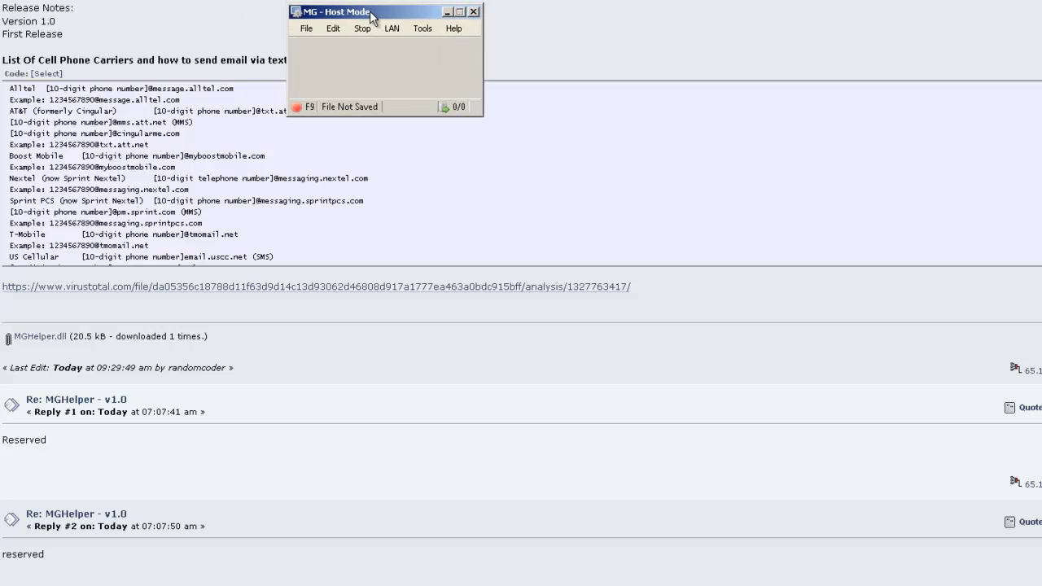
# Open the macro's routine editor and add the SendGmailMessage command from MG Helper to the routine.
pyautogui.click(337, 28)
pyautogui.click(366, 140)
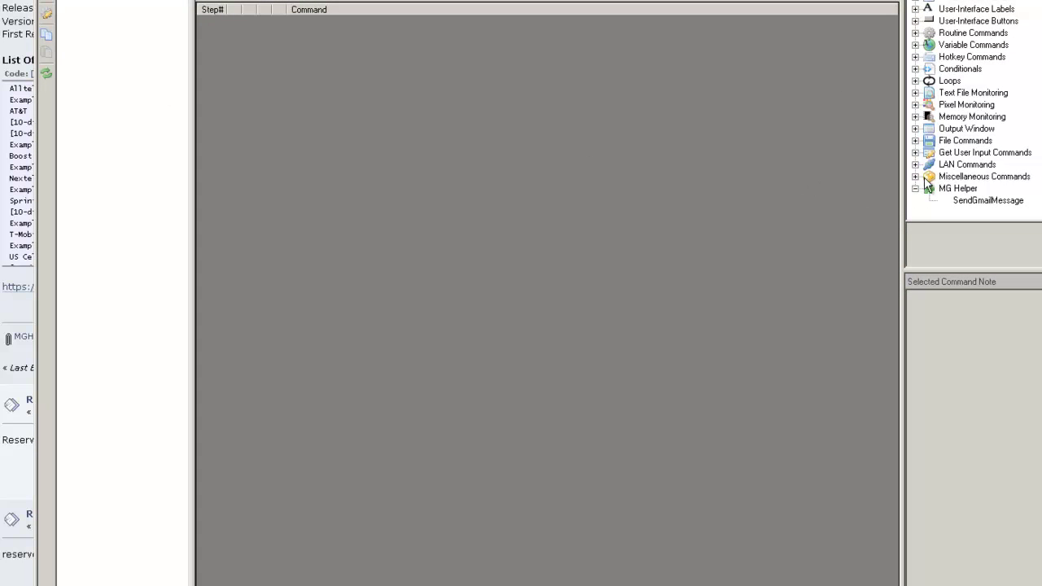
pyautogui.click(950, 193)
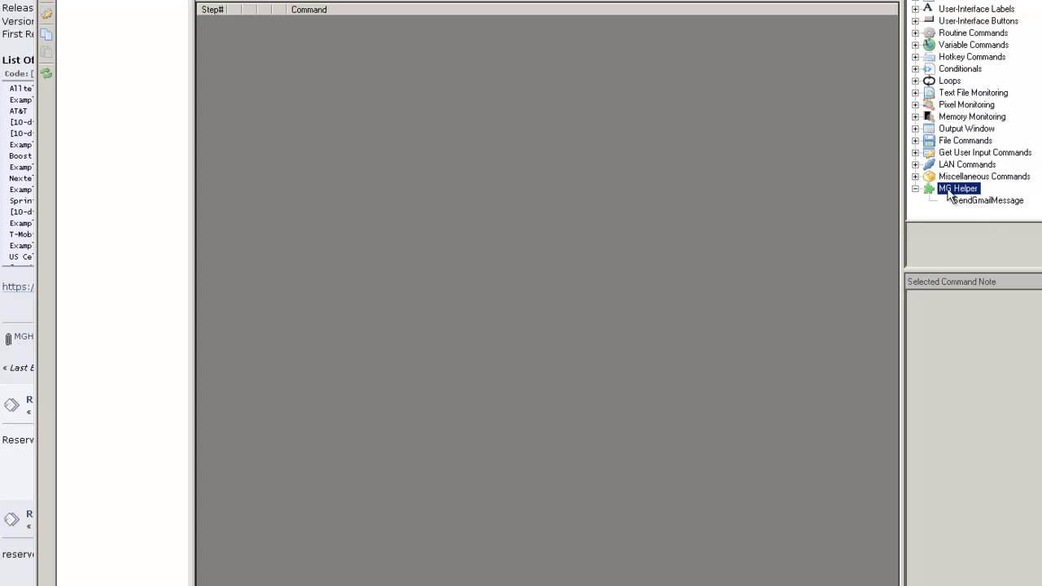
pyautogui.moveTo(982, 201); pyautogui.dragTo(452, 102)
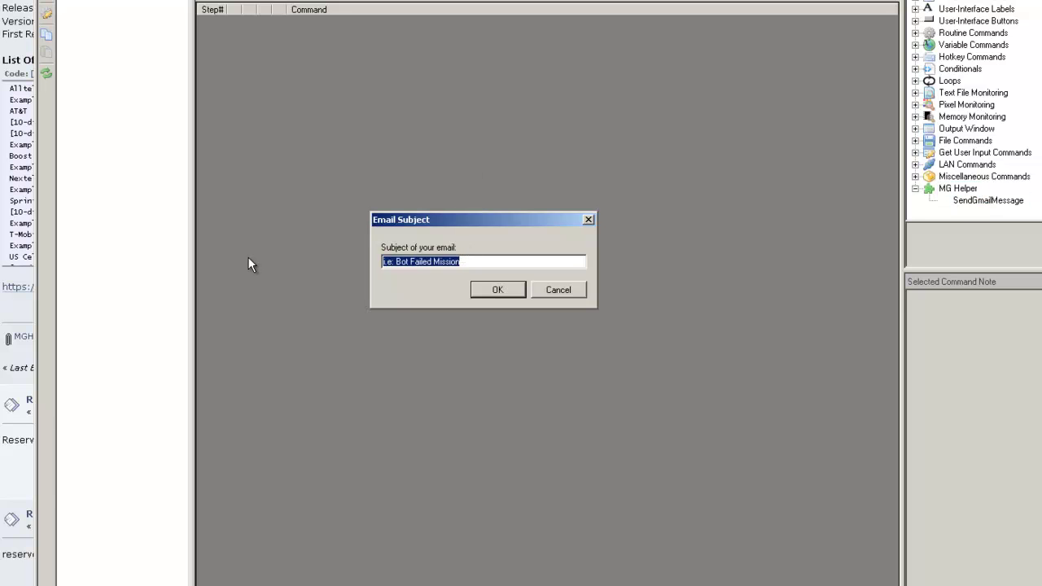
# Set the email subject to "Bot Failed Mission" and the body to "Please Restart Me!".
pyautogui.write('Bot Fai')
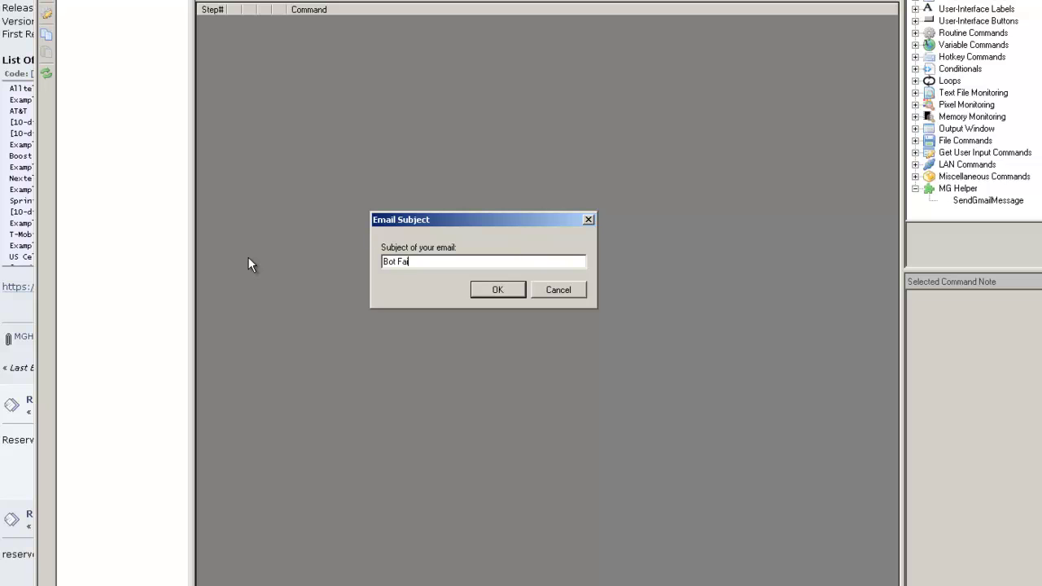
pyautogui.write('led Mission')
pyautogui.press('Return')
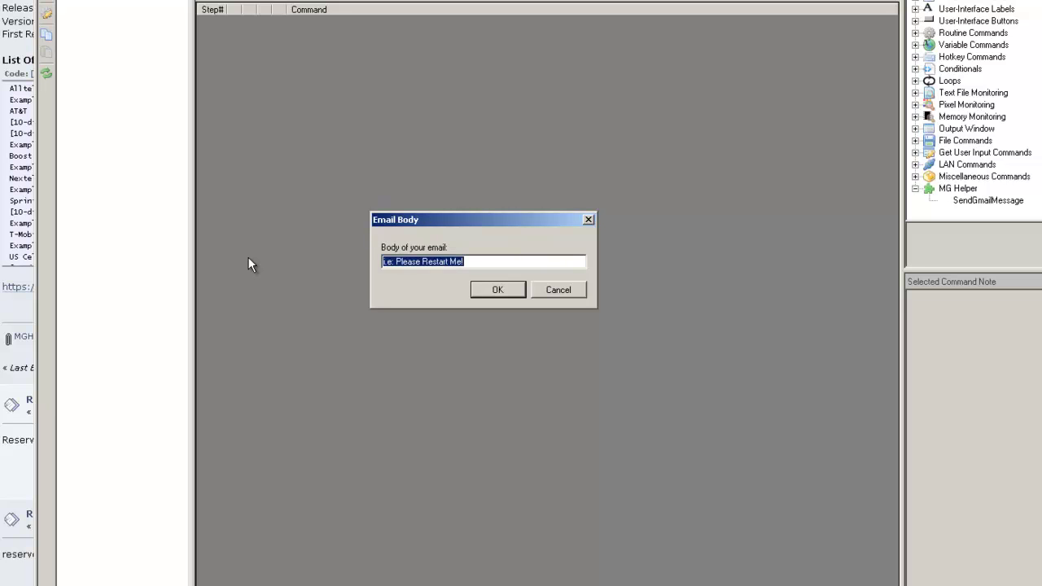
pyautogui.write('Please ')
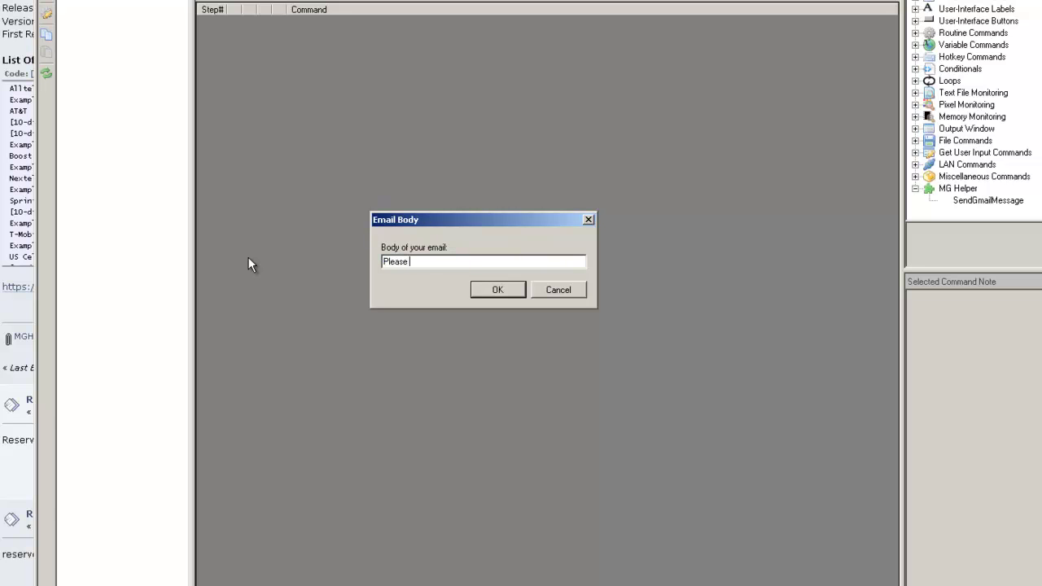
pyautogui.write('Restart Me!')
pyautogui.click(495, 290)
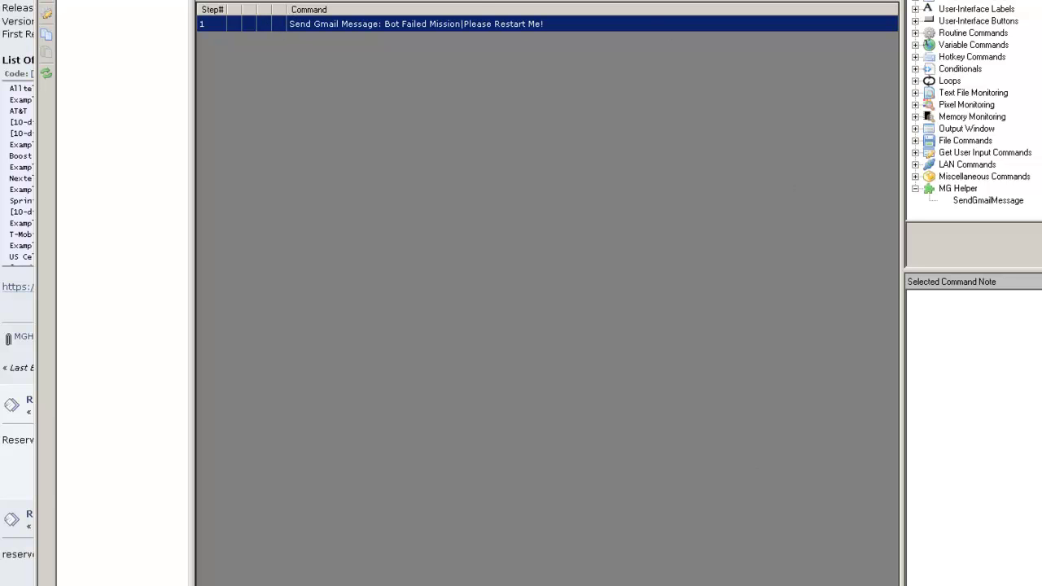
# Open the MG Helper plugin settings from the program options, save them and confirm the options.
pyautogui.click(426, 29)
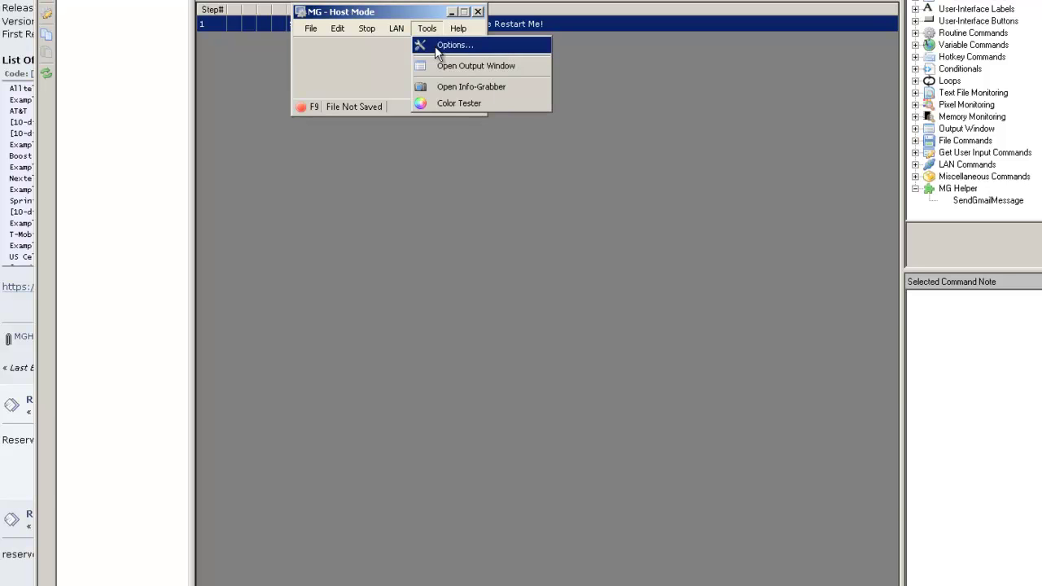
pyautogui.click(438, 50)
pyautogui.moveTo(460, 76); pyautogui.dragTo(266, 3)
pyautogui.click(324, 22)
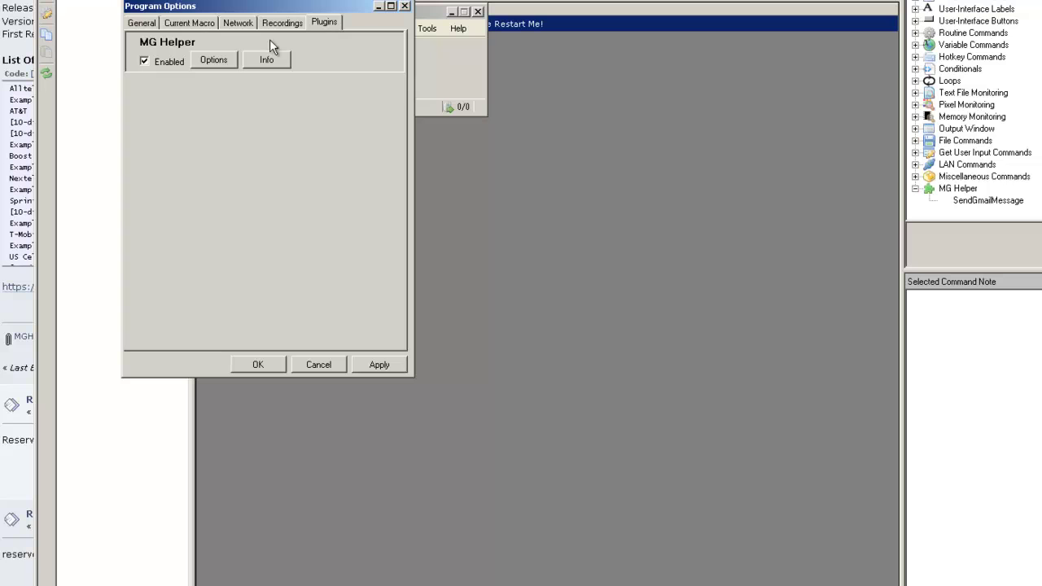
pyautogui.click(216, 60)
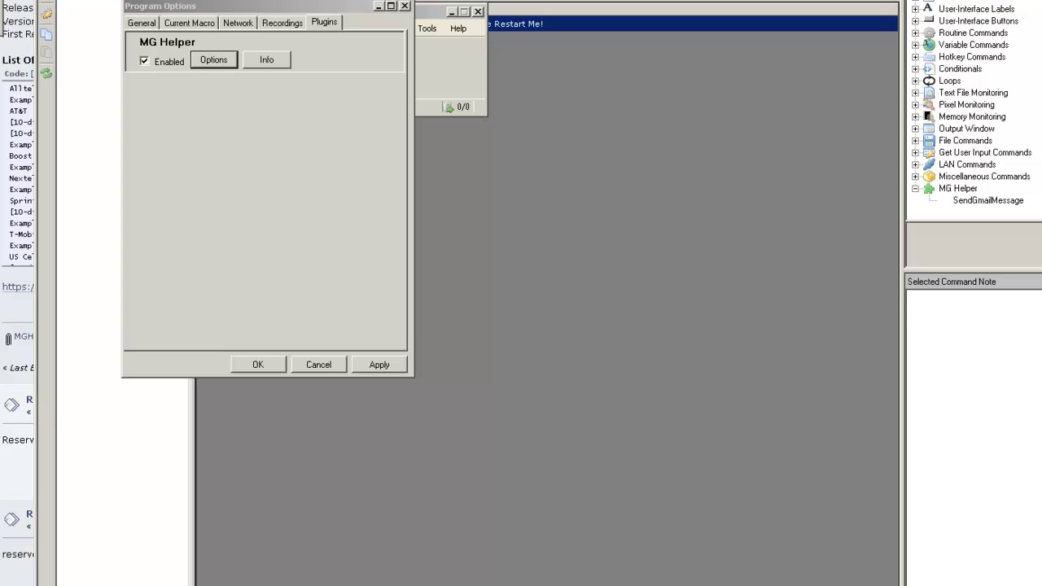
pyautogui.click(162, 158)
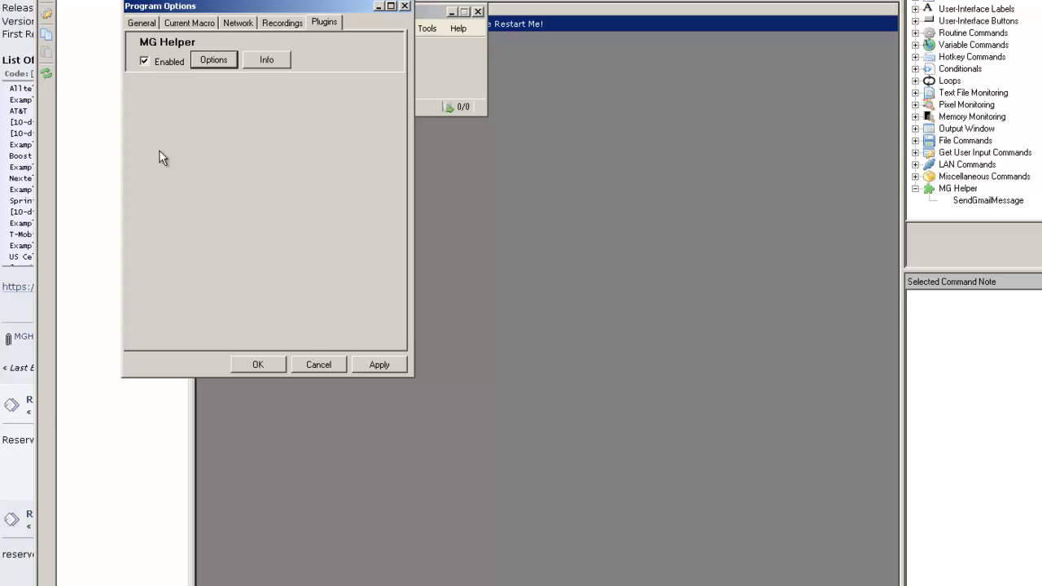
pyautogui.click(258, 364)
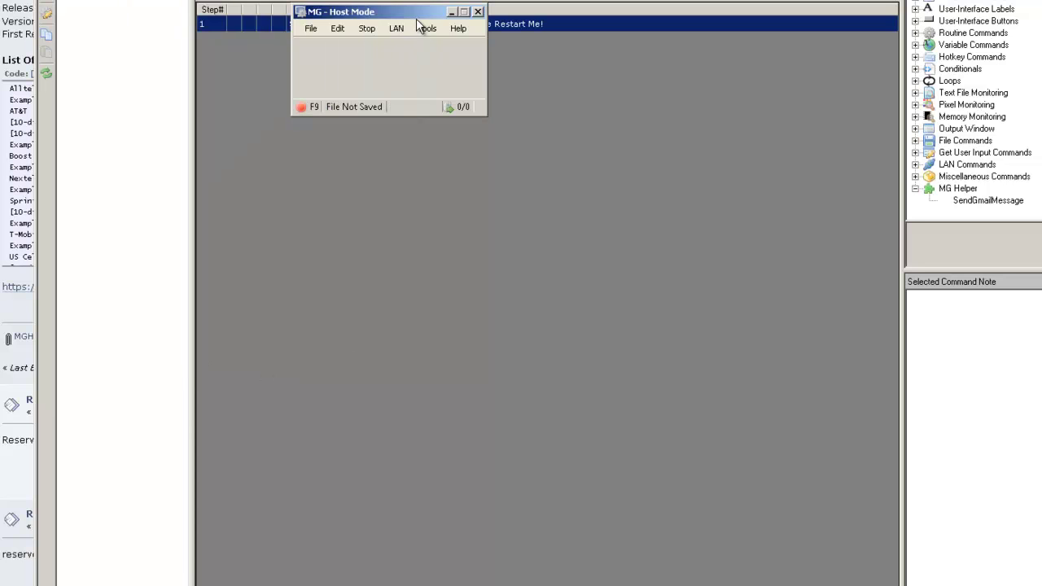
# Close the Macro Goblin window and open the "Bot Failed Mission" email in the Gmail inbox.
pyautogui.click(478, 12)
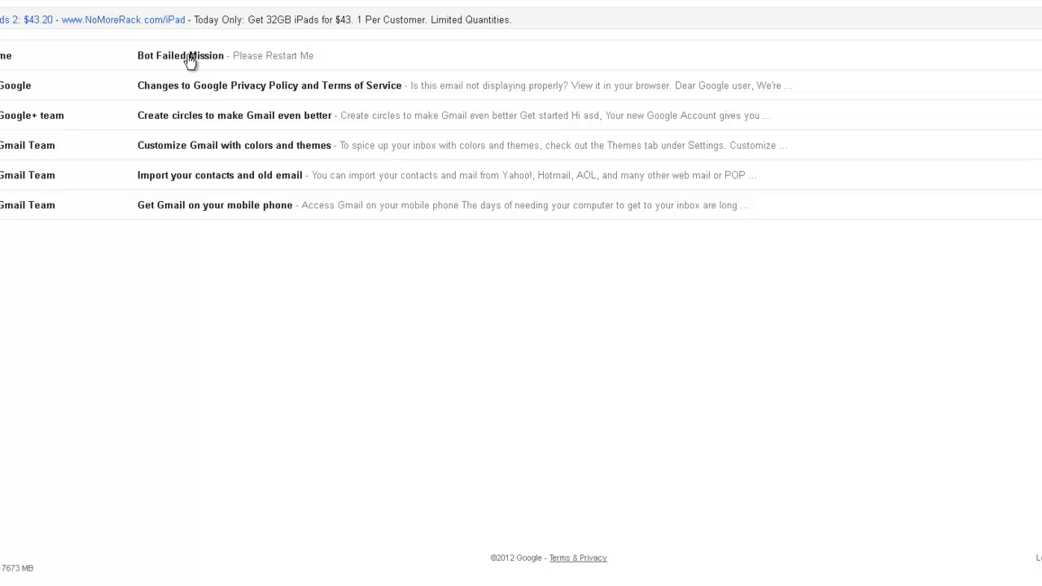
pyautogui.click(189, 61)
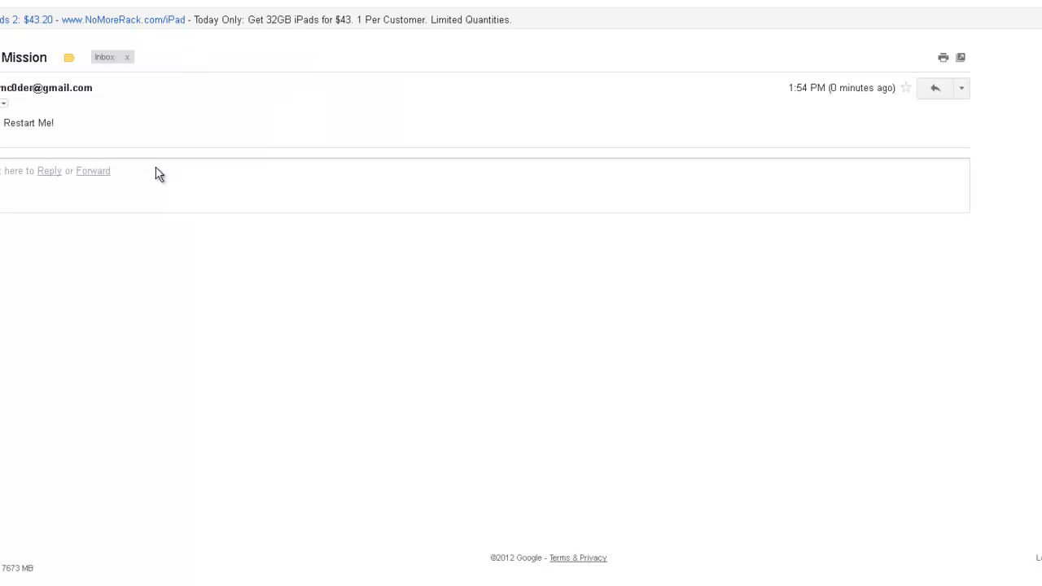